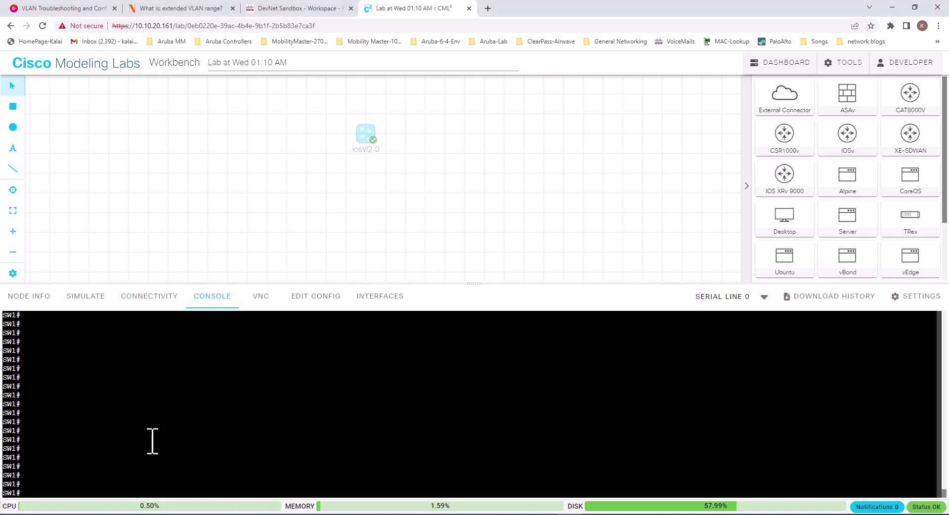
- Run sh vlan on SW1 and page through the complete VLAN output to its end
type("sh vlan")
key("Return")
scroll(148, 413, "up", 4)
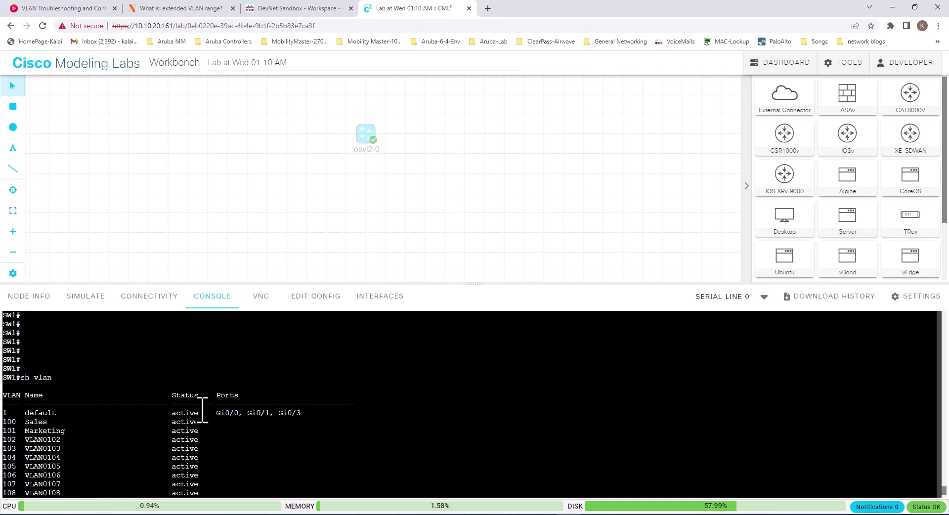
scroll(233, 415, "down", 3)
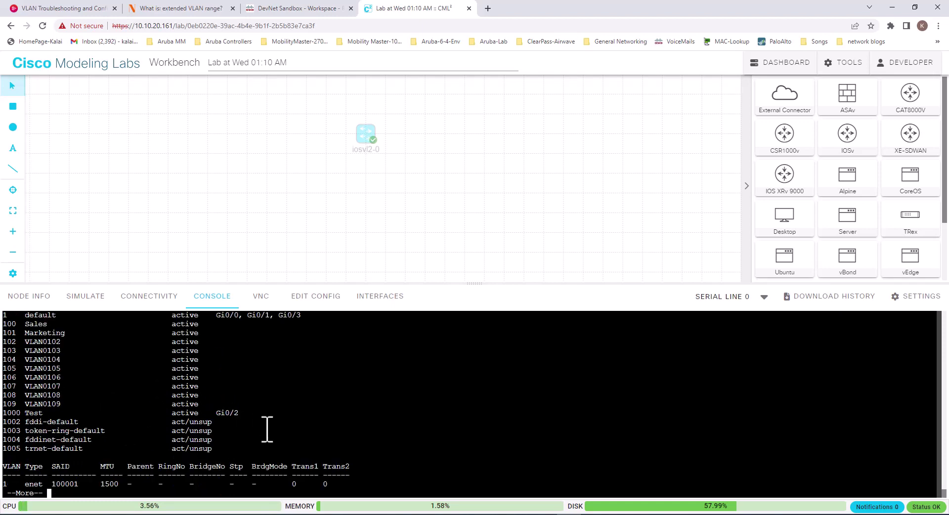
key("Return")
key("Return")
key("Return")
key("Return")
key("Return")
key("Return")
key("Return")
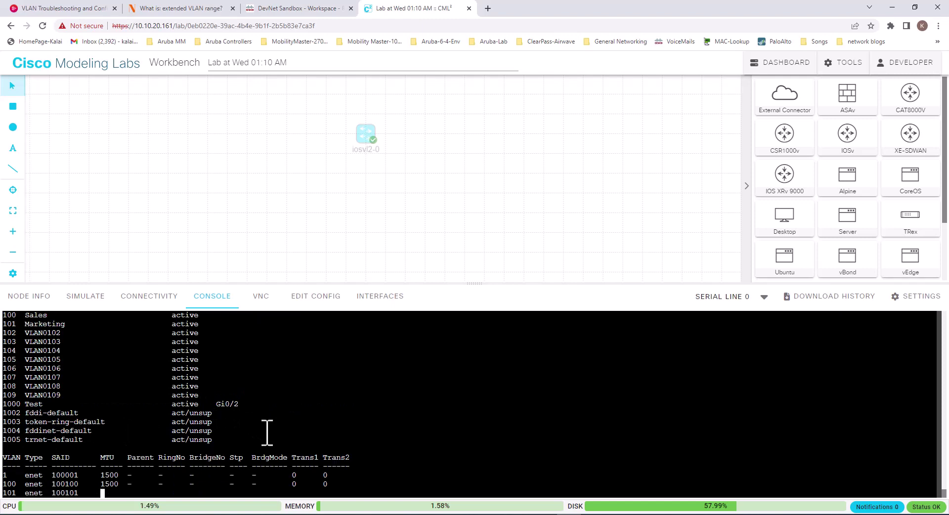
key("Return")
key("Return")
key("Return")
key("Return")
key("Return")
key("Return")
key("Return")
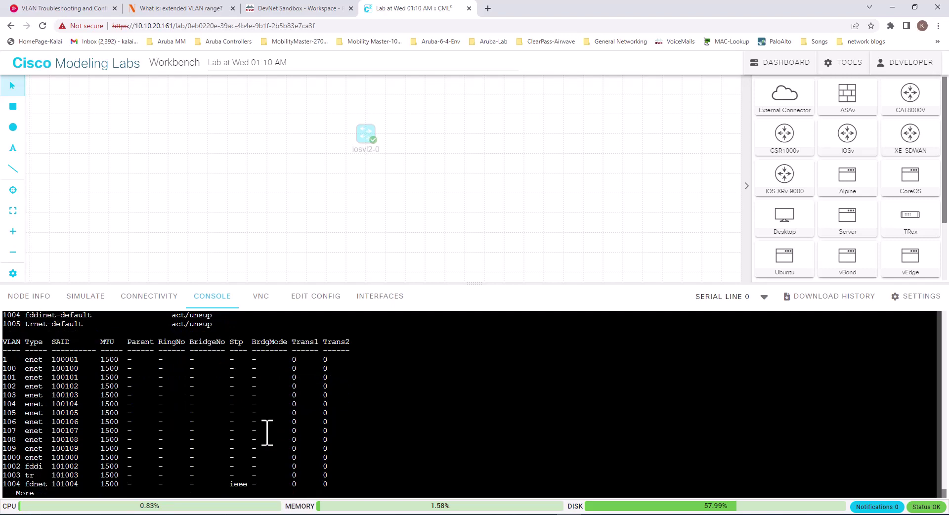
key("Return")
key("Return")
key("Return")
key("Return")
key("space")
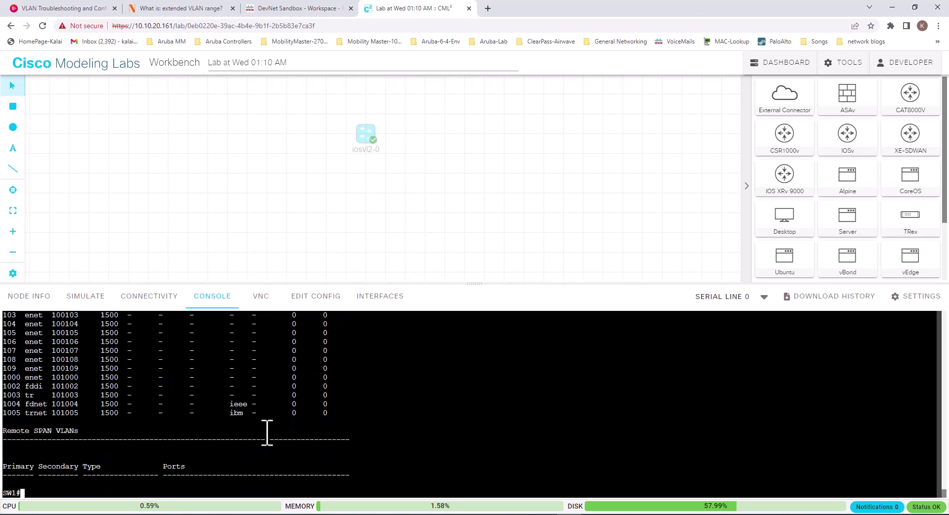
- Display the condensed VLAN list with the sh vlan brief command
type("sh vlan bri")
key("Tab")
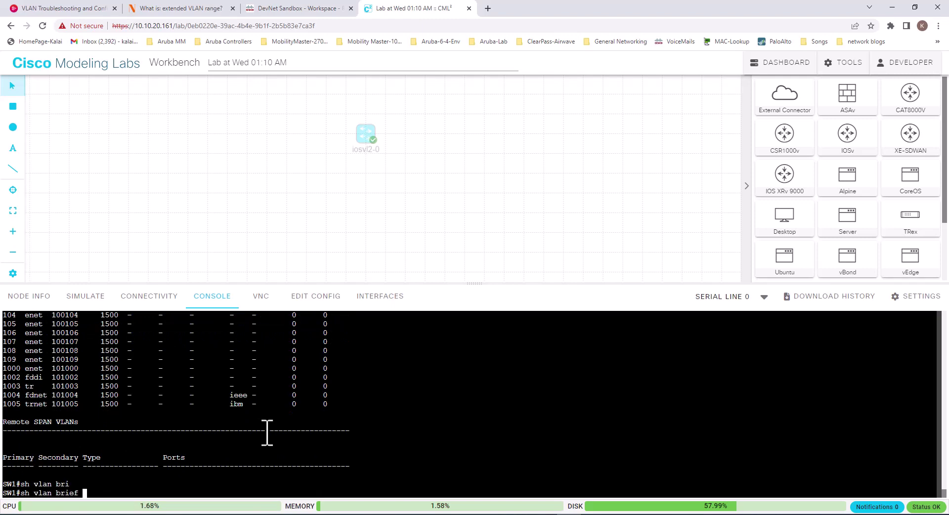
key("Return")
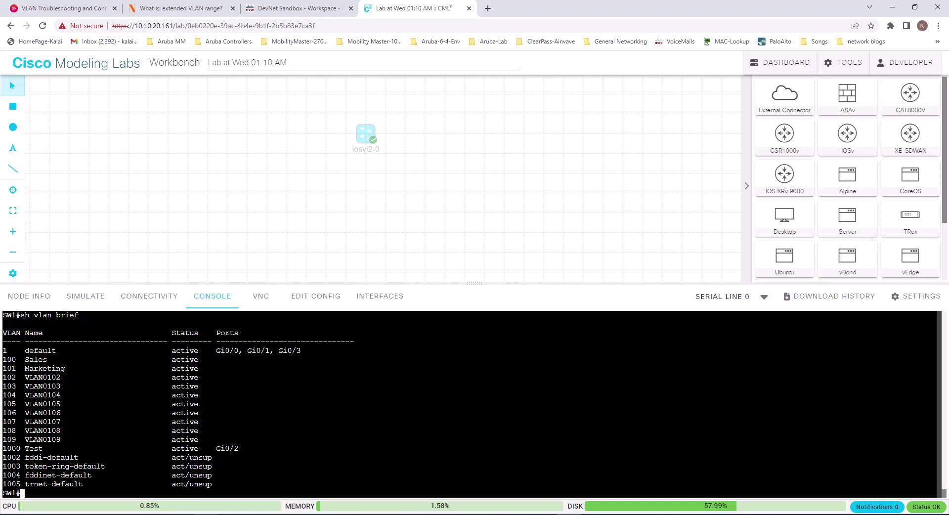
- Display the details of VLAN 1000 with sh vlan id 1000, and list the further options of that command
type("sh vlan id 1000")
key("Return")
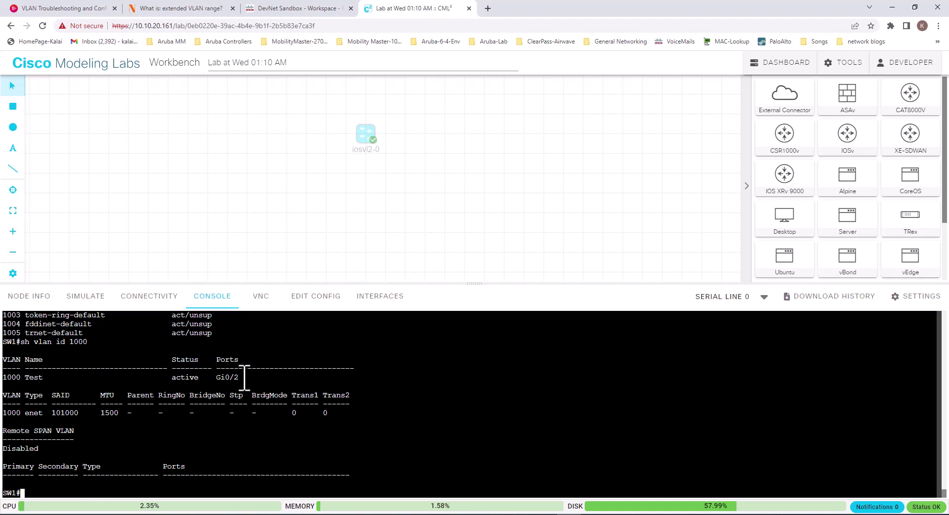
key("Up")
type("?")
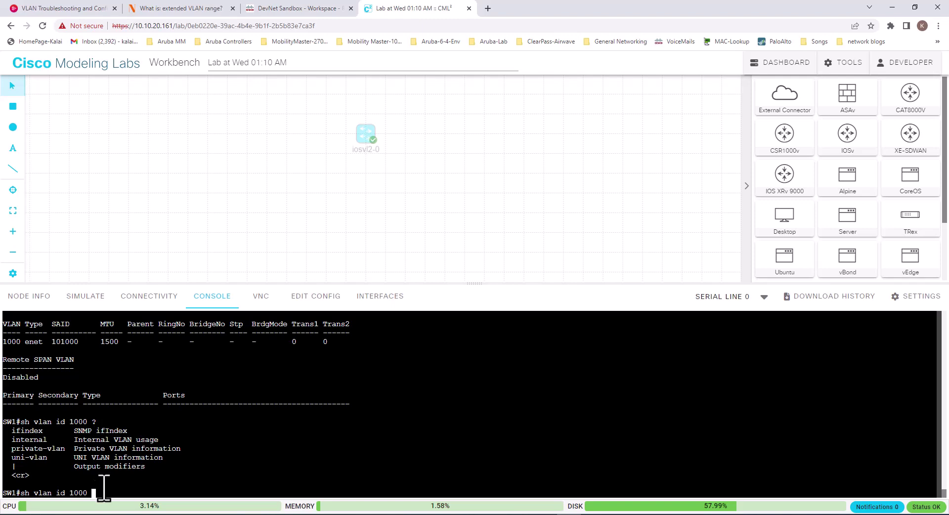
key("ctrl+u")
key("Return")
key("Return")
type("sh int")
key("ctrl+c")
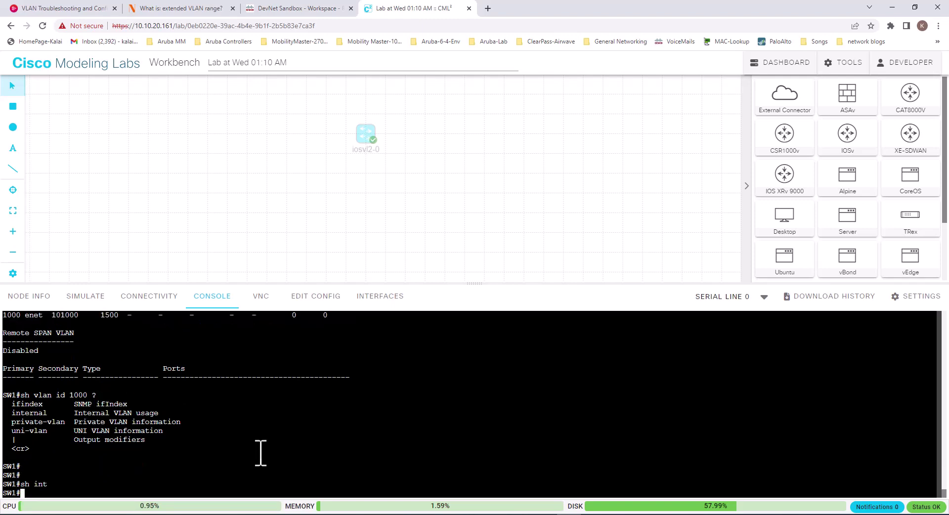
key("Return")
key("Return")
key("Return")
key("Return")
key("Return")
key("Return")
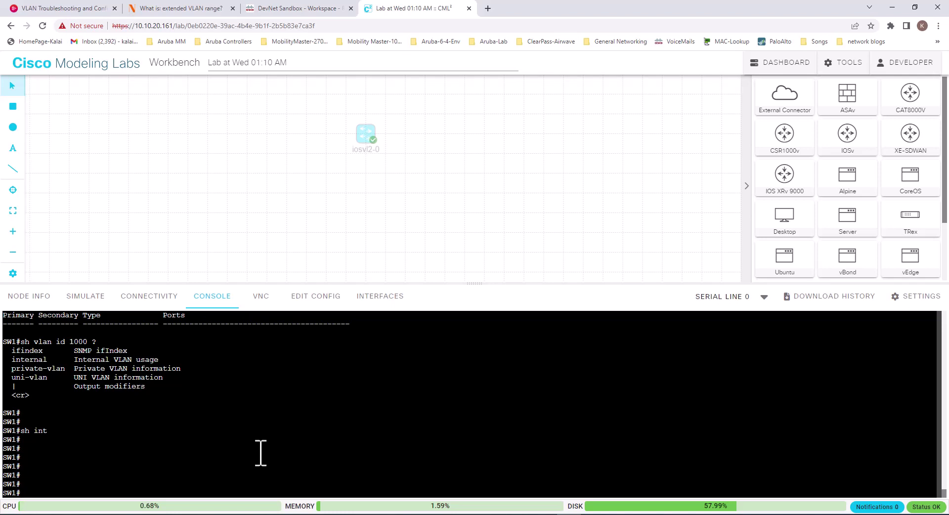
- Display the VLAN assignment and connection state of all ports with sh int status
type("sh int status")
key("Return")
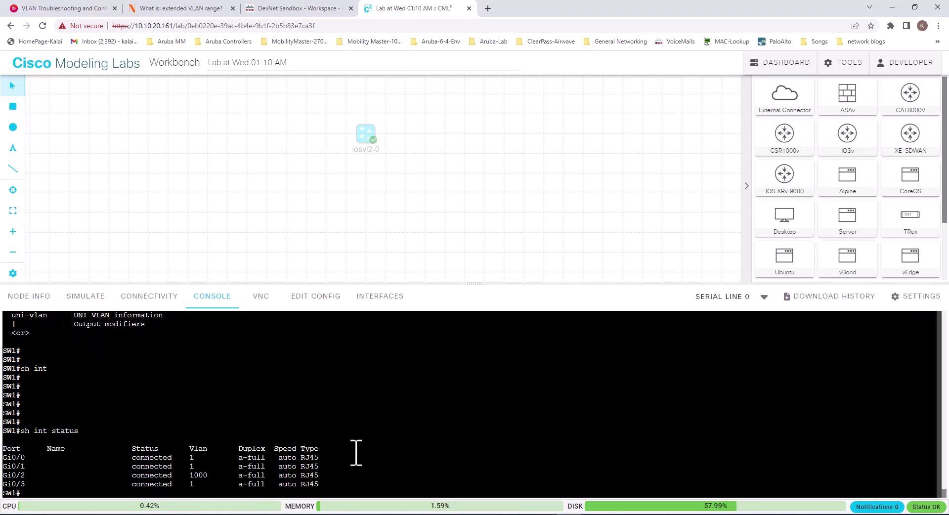
key("Return")
key("Return")
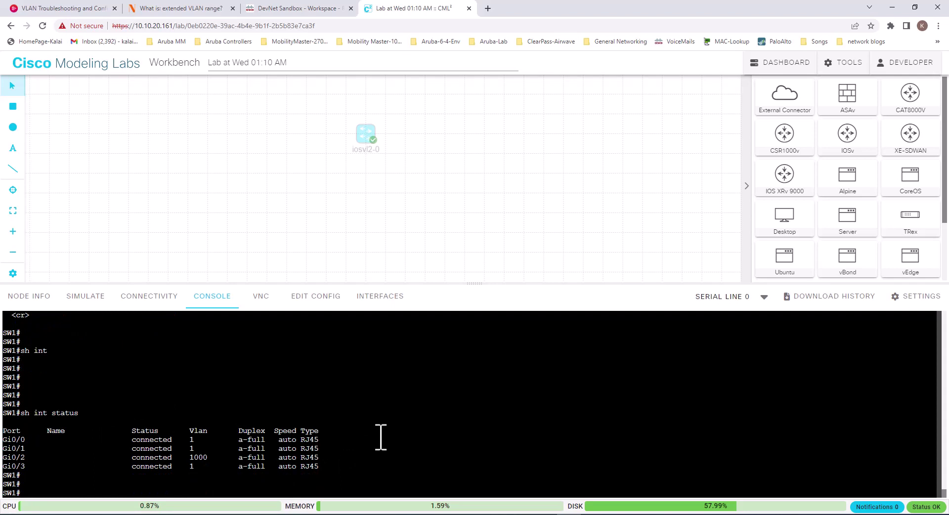
- Display the switchport settings of interface g0/2 with sh interfaces g0/2 switchport
type("sh int")
key("Tab")
type("g0/2 sw")
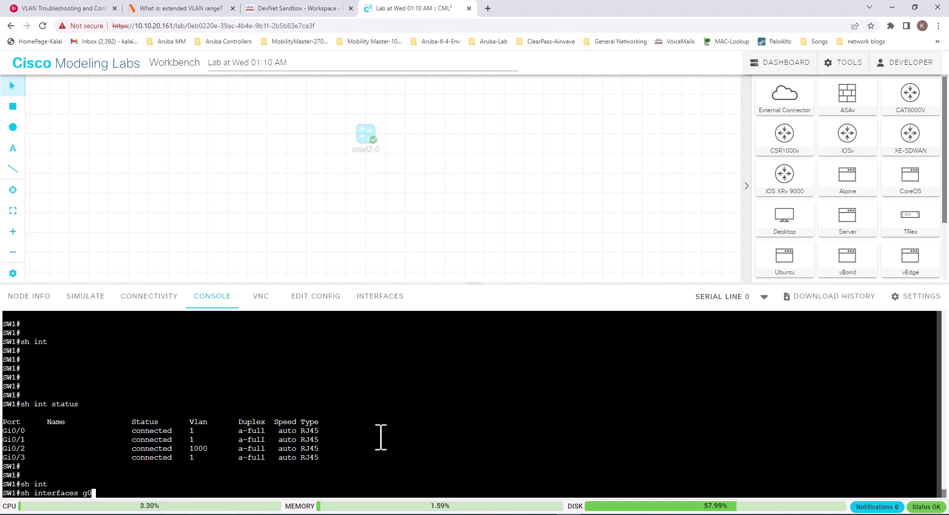
key("Tab")
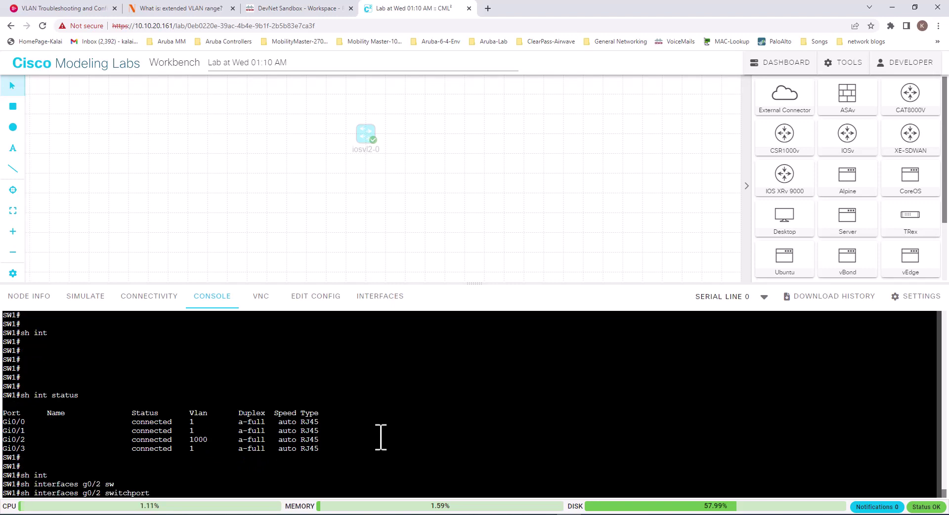
key("Return")
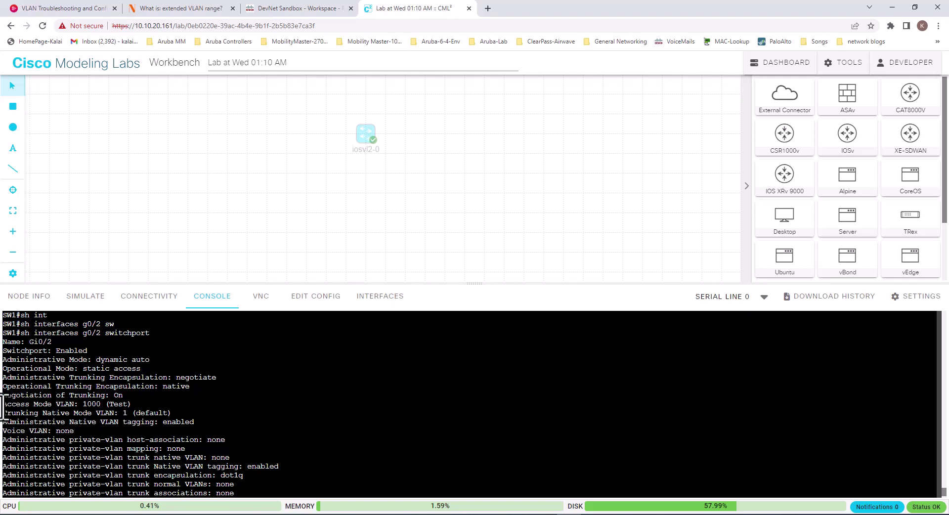
- Highlight the Access Mode VLAN line of the g0/2 switchport output and review the rest of the listing
left_click_drag(3, 407, 132, 407)
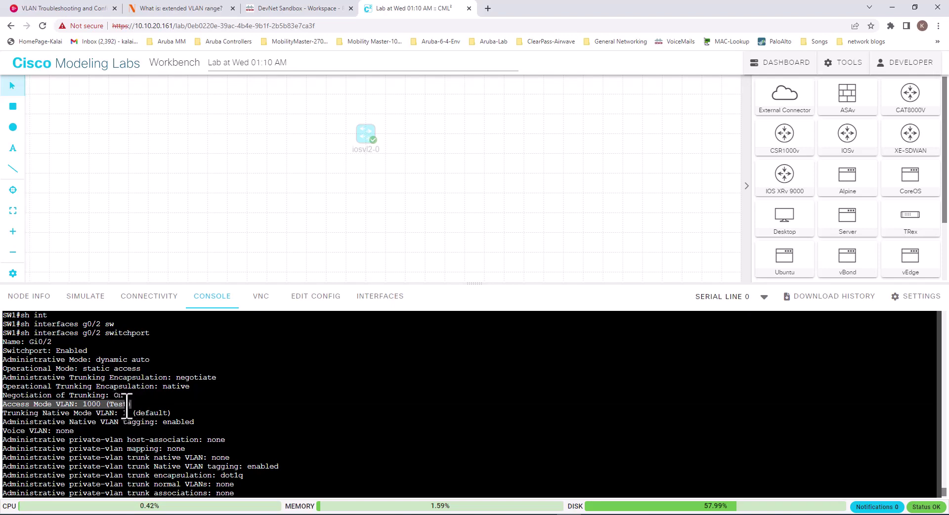
scroll(154, 399, "down", 2)
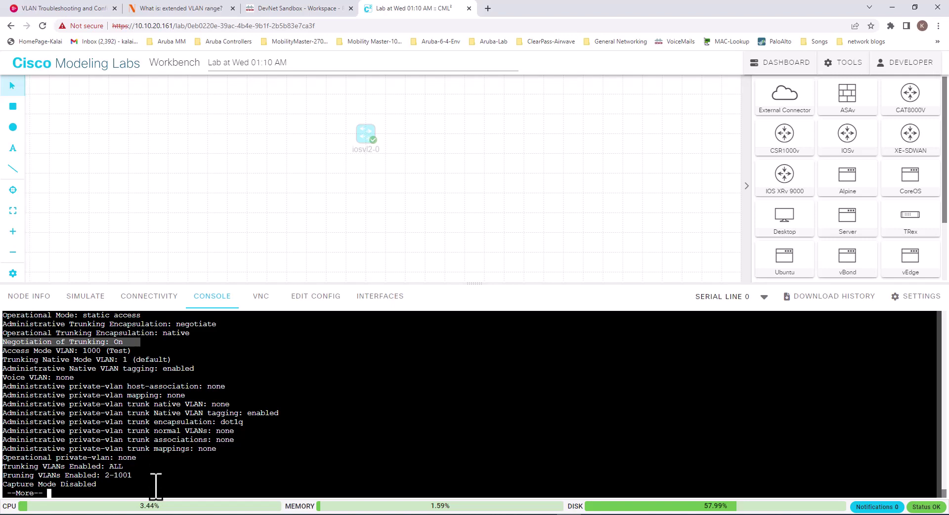
key("space")
key("Return")
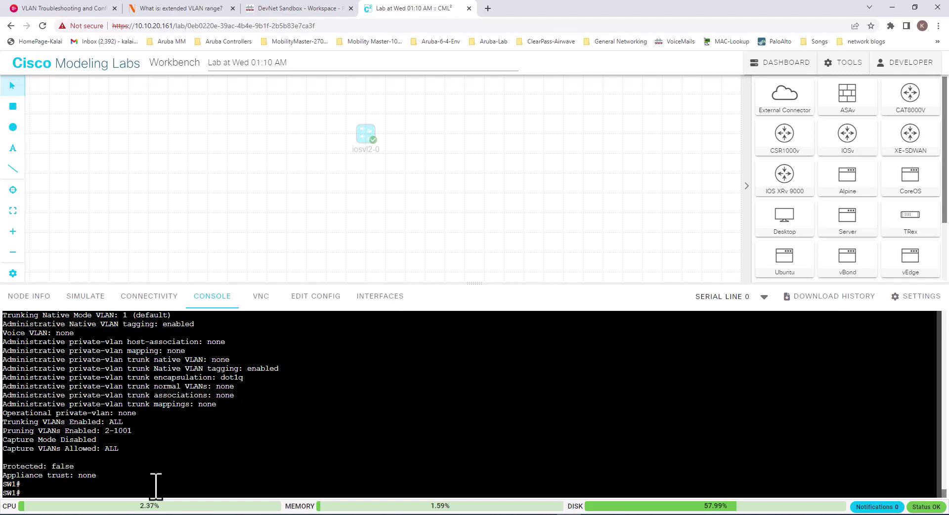
scroll(173, 430, "up", 4)
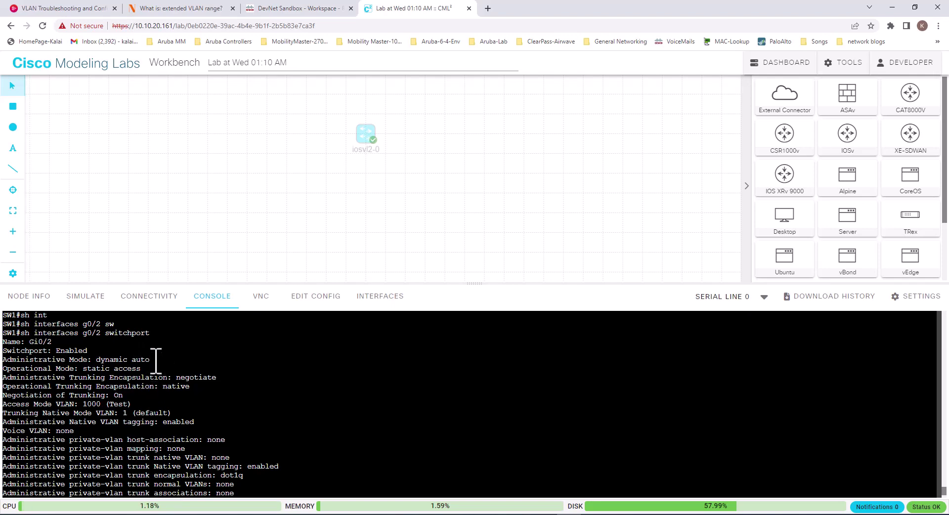
- Look up the VLAN by name with sh vlan name Test, and list all VLANs with sh vlan
key("Return")
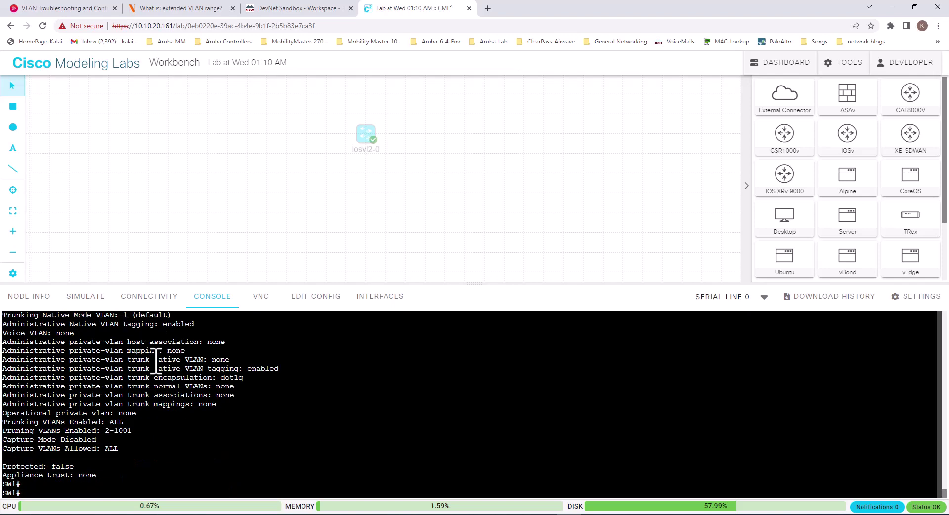
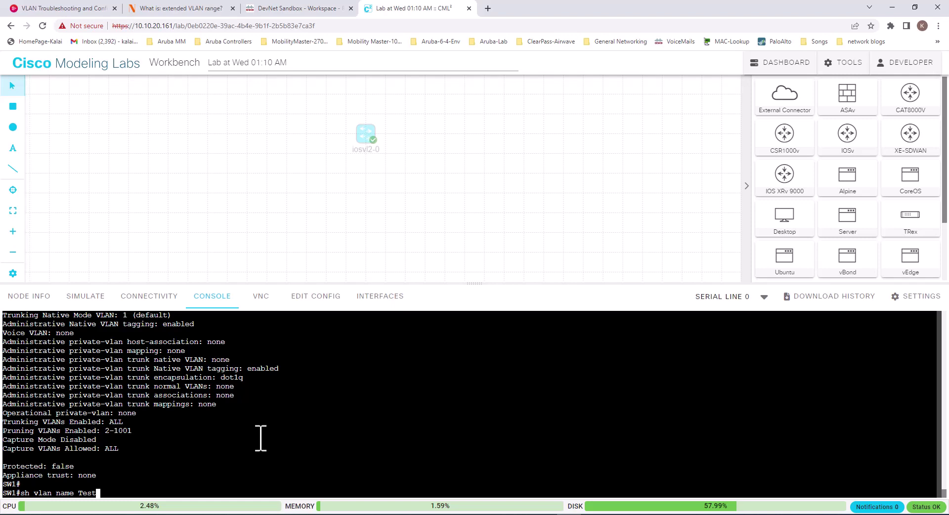
key("Return")
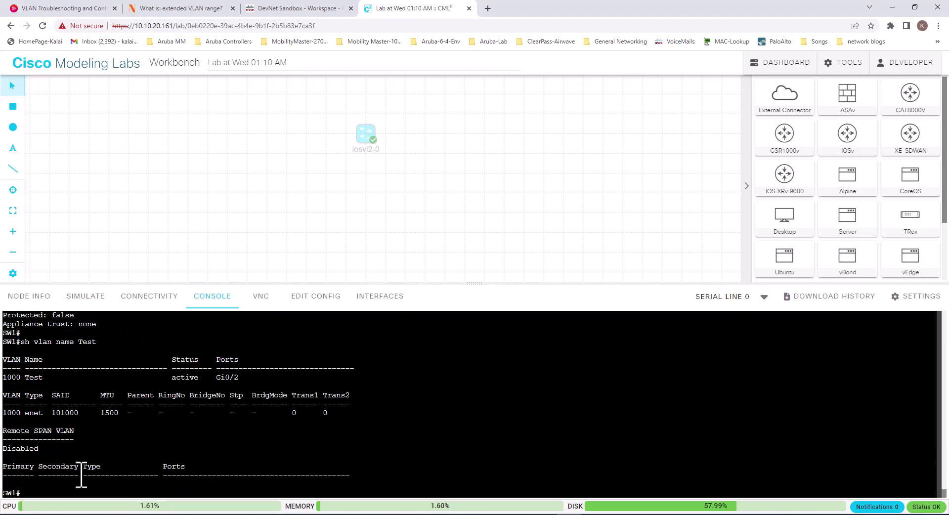
type("sh vlan")
key("Return")
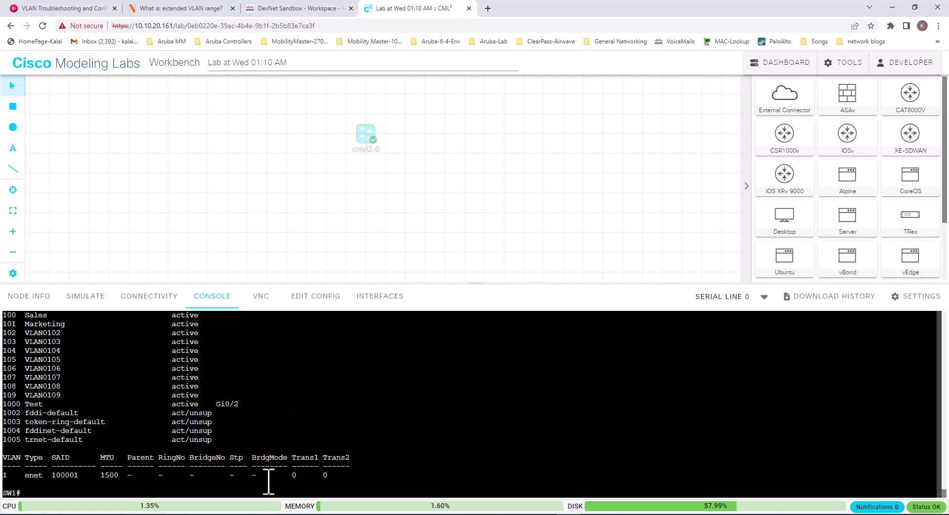
- Display only selected VLANs with sh vlan id 100-102,105,1000 and compare the output with the full VLAN list
type("sh vlkan")
key("BackSpace")
key("BackSpace")
key("BackSpace")
key("BackSpace")
type("an id 100-102,105,1000")
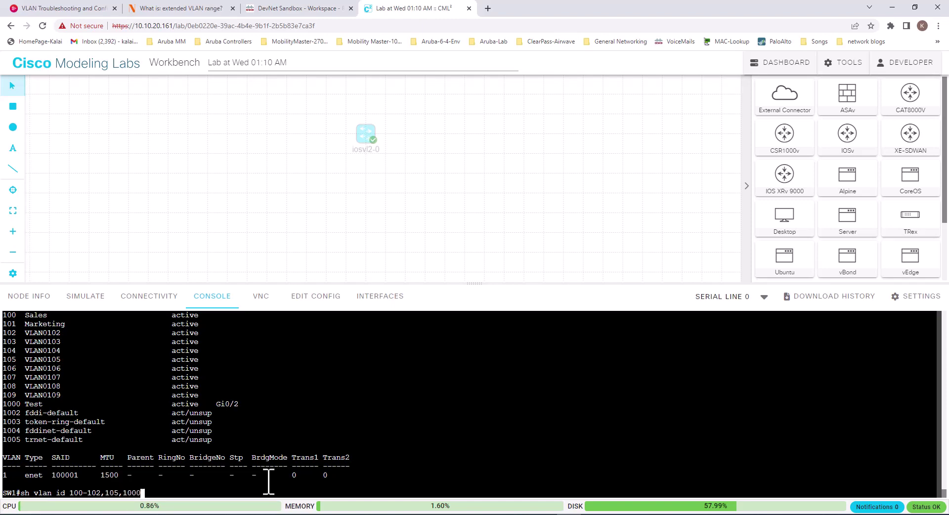
key("Return")
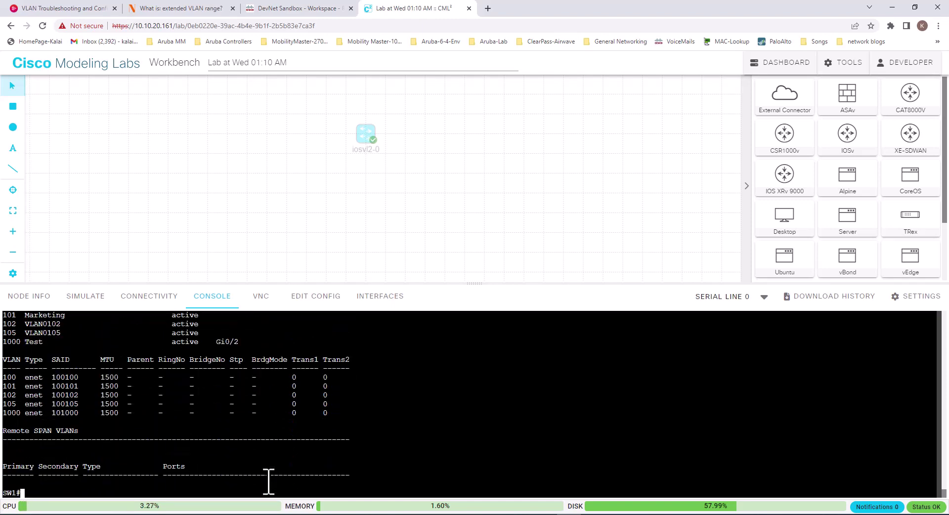
scroll(225, 372, "up", 5)
scroll(225, 372, "up", 2)
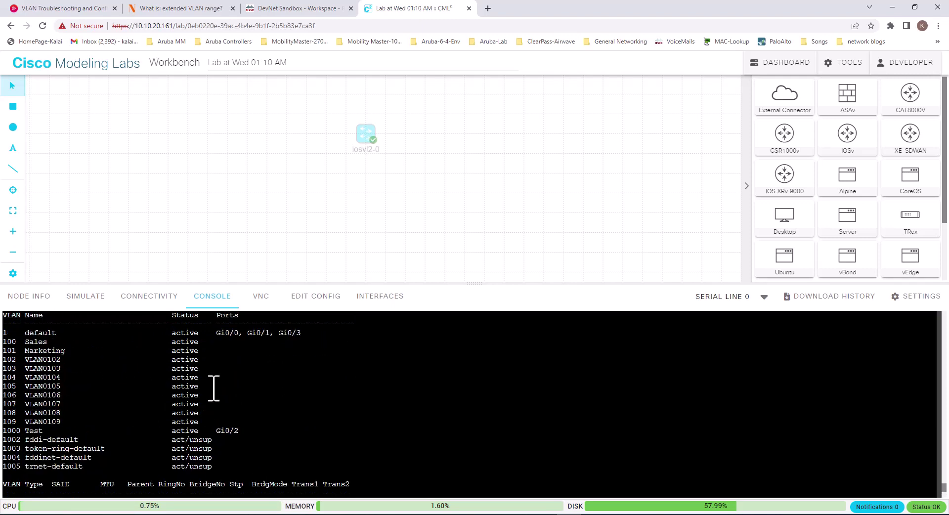
scroll(178, 424, "down", 6)
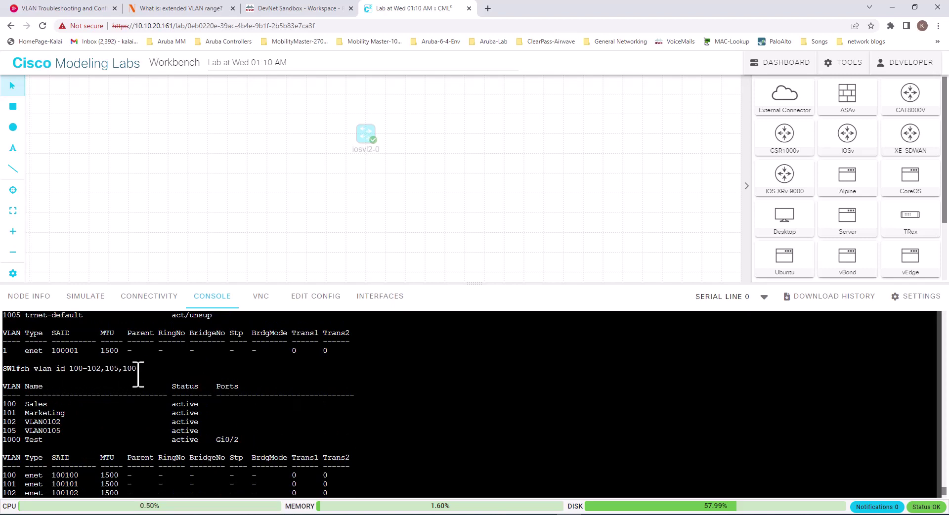
scroll(159, 376, "down", 4)
scroll(158, 375, "up", 6)
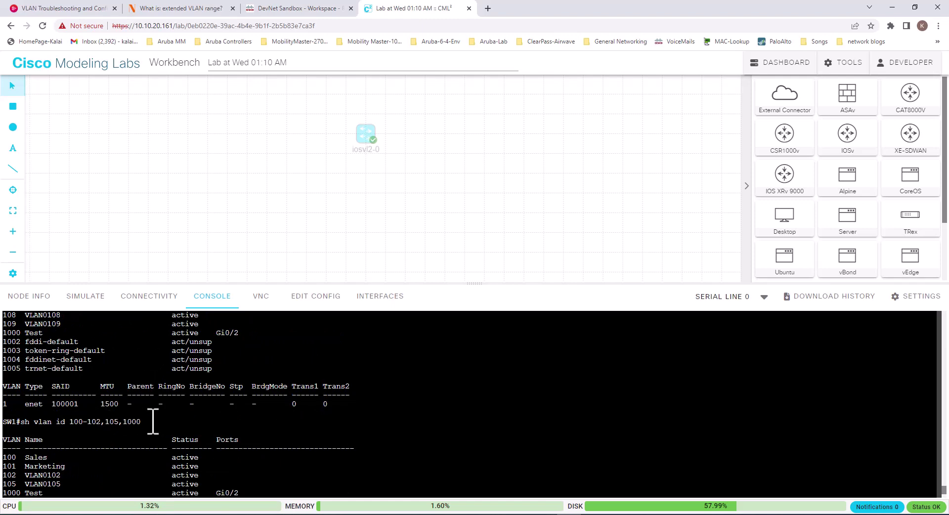
- Fill the console with blank prompt lines and list the available options of the sh vlan command
key("Return")
key("Return")
key("Return")
key("Return")
key("Return")
key("Return")
key("Return")
key("Return")
key("Return")
key("Return")
key("Return")
key("Return")
key("Return")
key("Return")
key("Return")
key("Return")
key("Return")
key("Return")
key("Return")
key("Return")
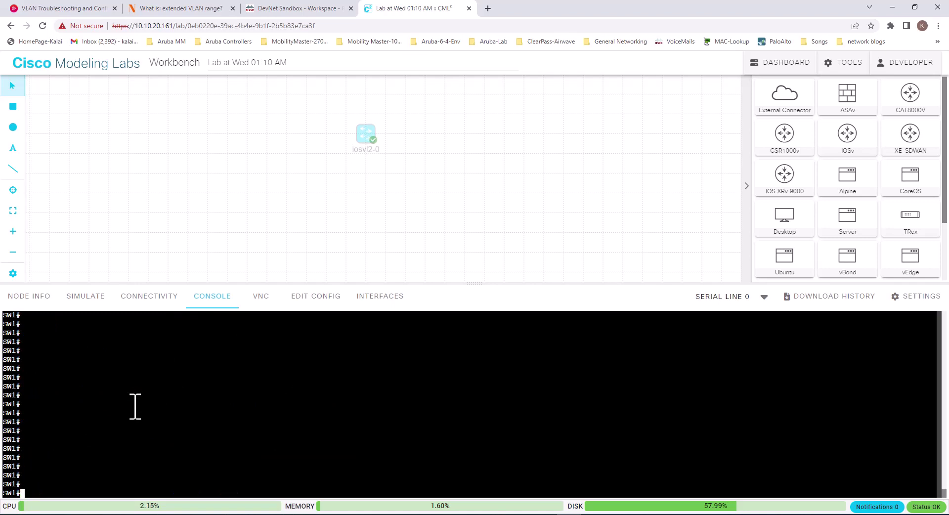
type("sh vlan ?")
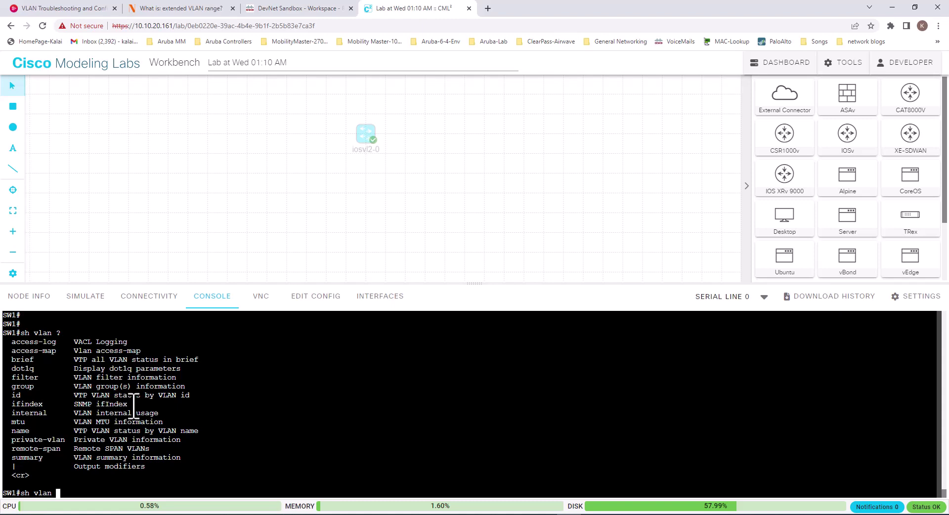
- Check the options of sh vlan mtu and run it to display the VLAN MTU information
type("mtu ?")
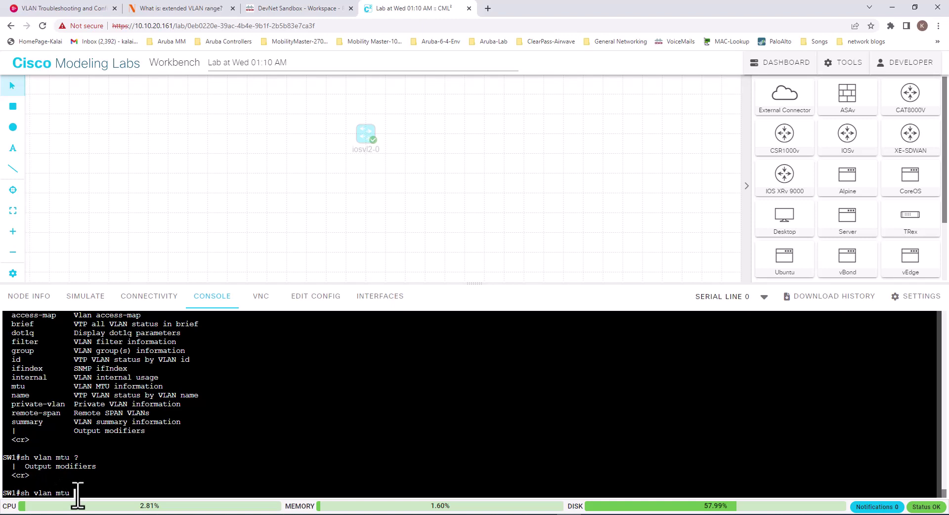
key("Return")
key("Return")
key("Return")
key("Return")
key("Return")
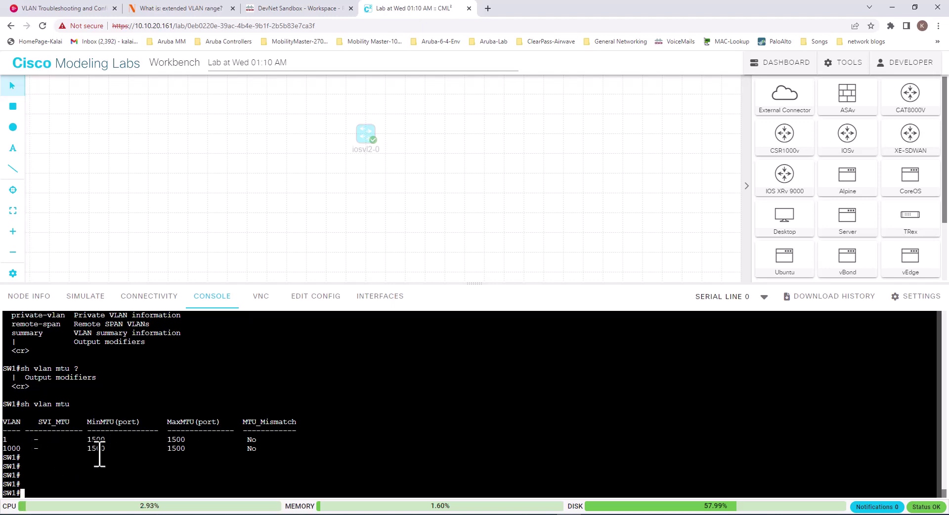
- List the sh vlan options again and display the internal VLAN usage with sh vlan internal usage
key("Up")
key("BackSpace")
key("BackSpace")
key("BackSpace")
type("?")
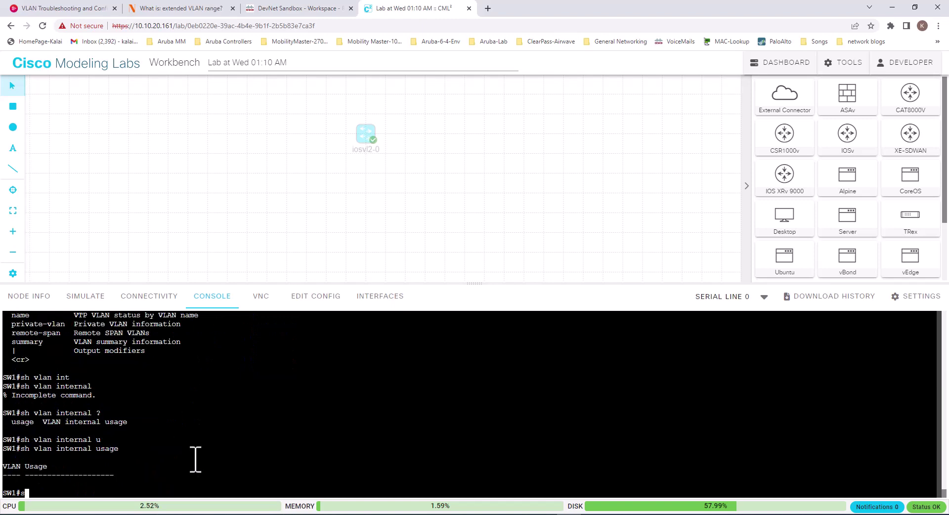
- Display the VLAN summary information with the sh vlan summary command
type("sh vlan su")
key("Tab")
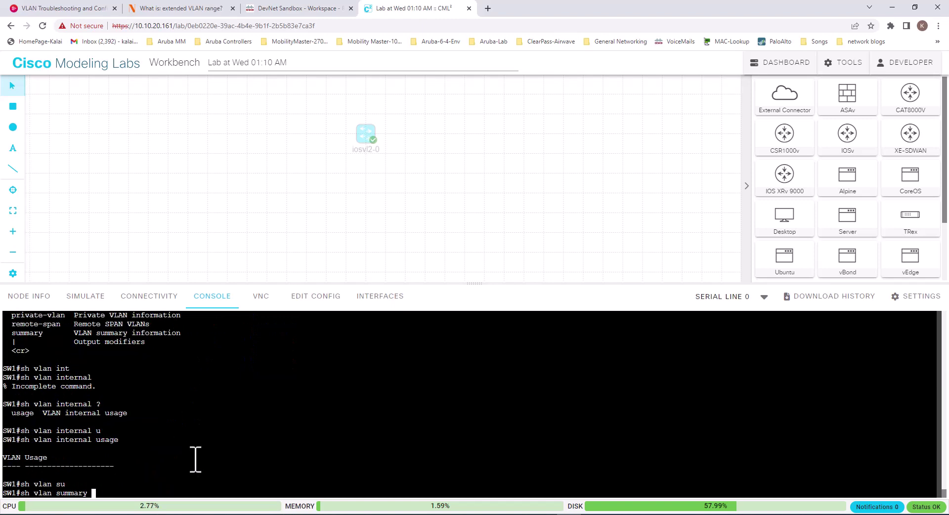
key("Return")
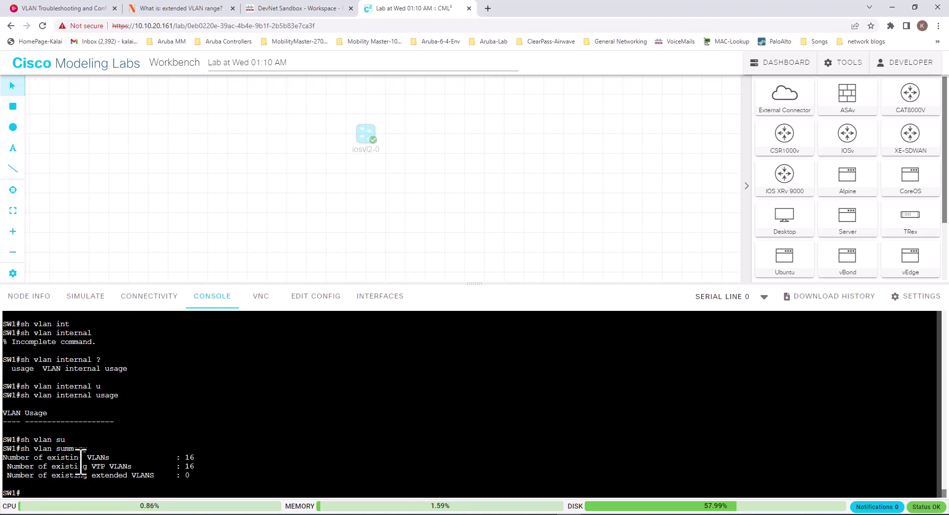